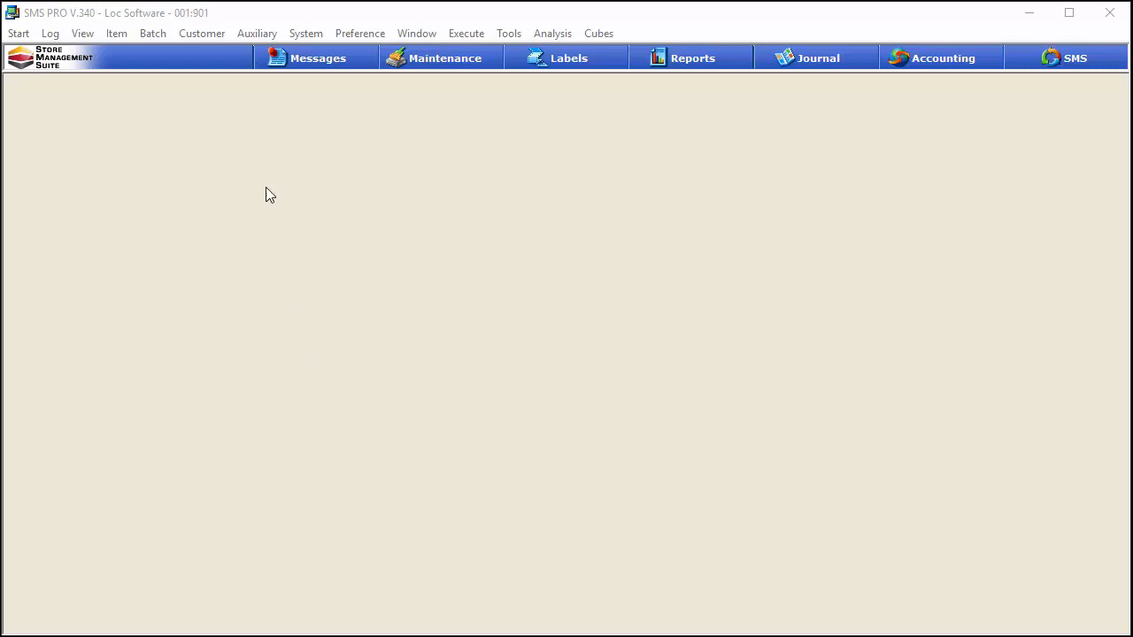
Open the customer shopper levels and expand the Regular customer record to show all its settings.
left_click(200, 34)
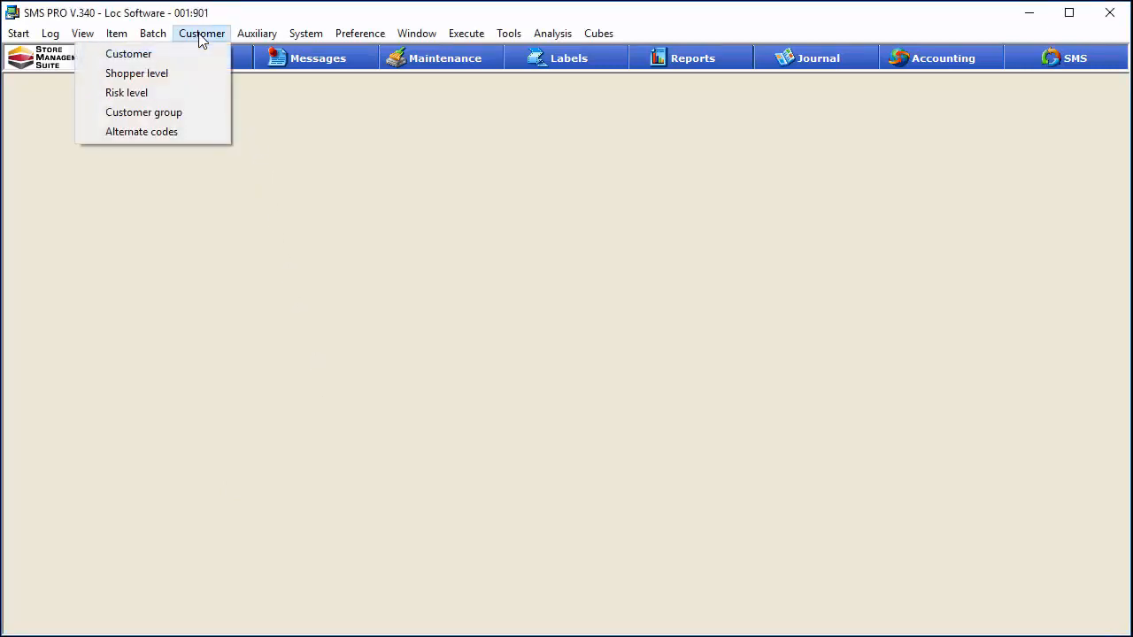
left_click(185, 74)
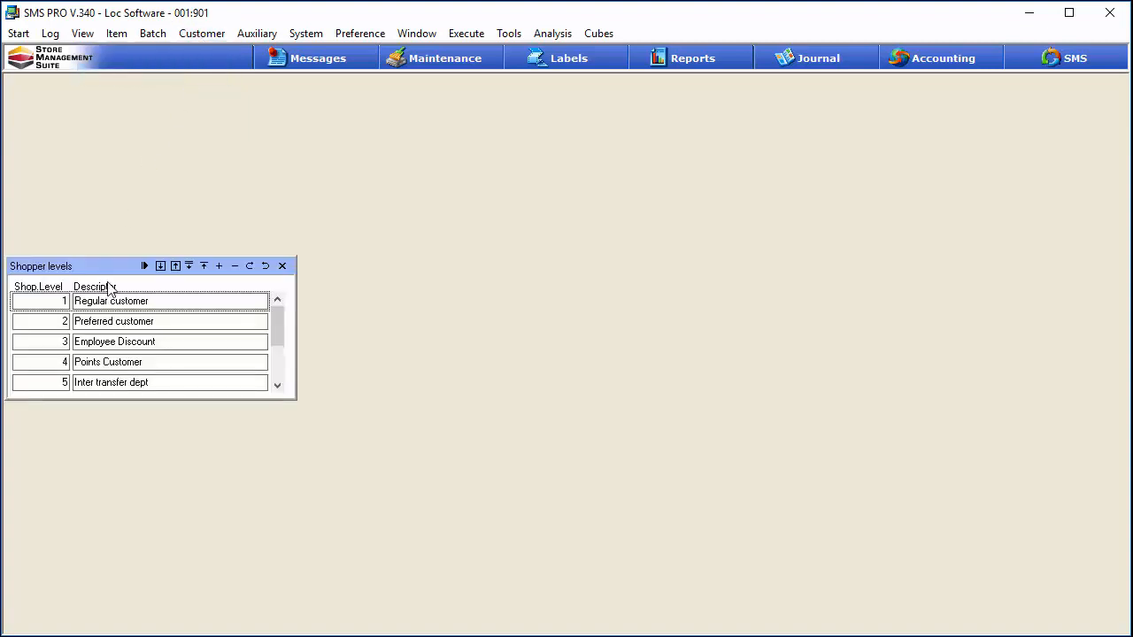
left_click_drag(153, 268, 521, 226)
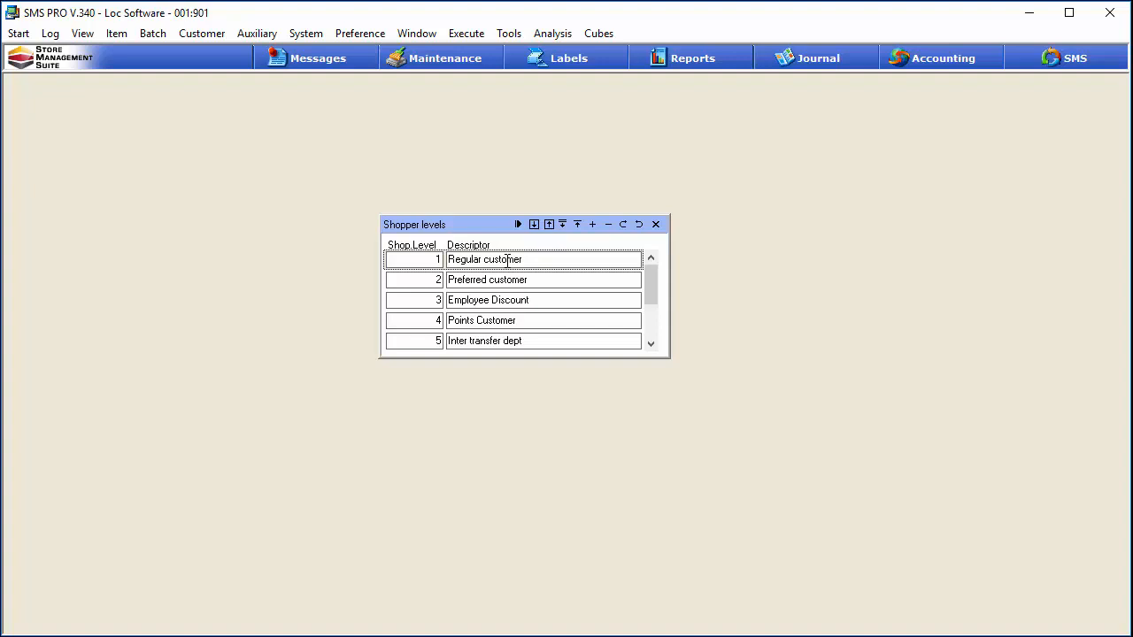
left_click(537, 263)
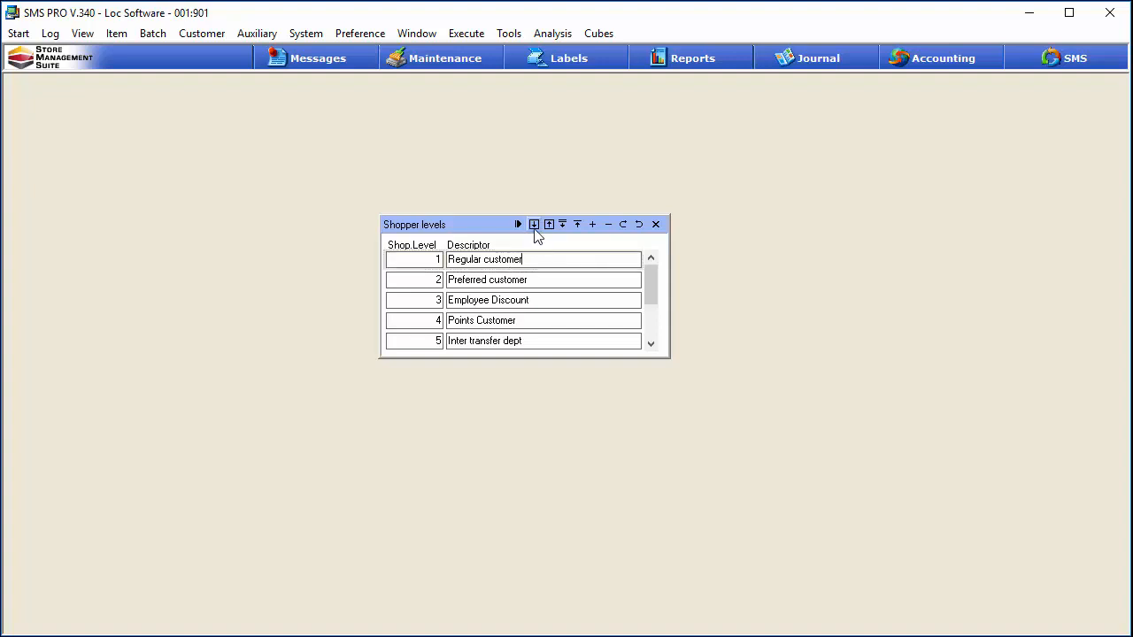
left_click(534, 232)
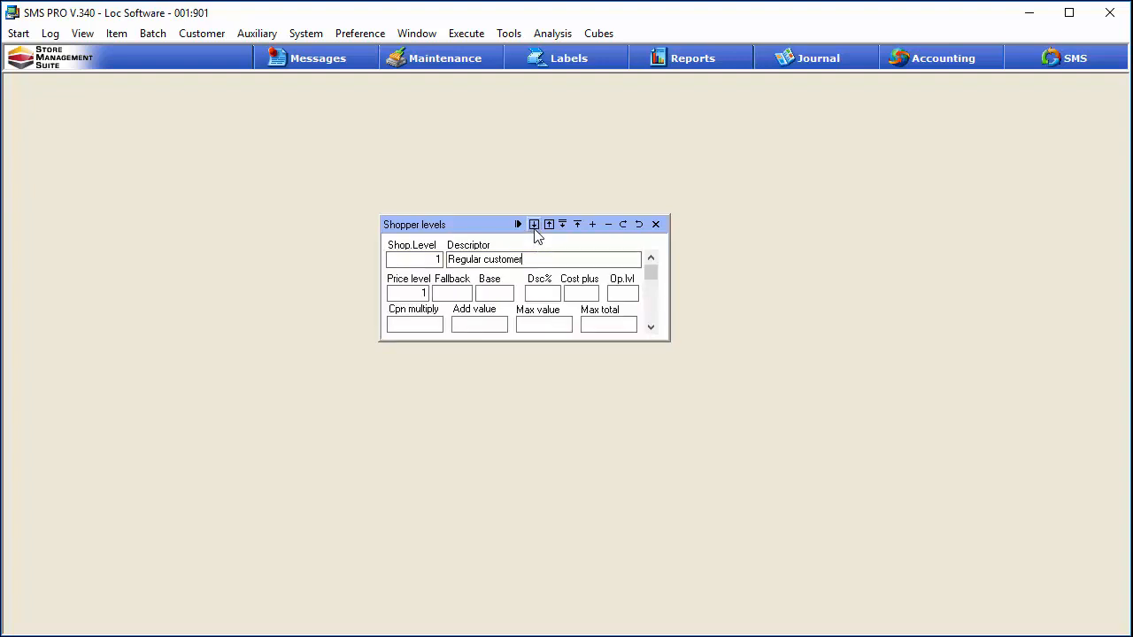
left_click_drag(455, 228, 459, 151)
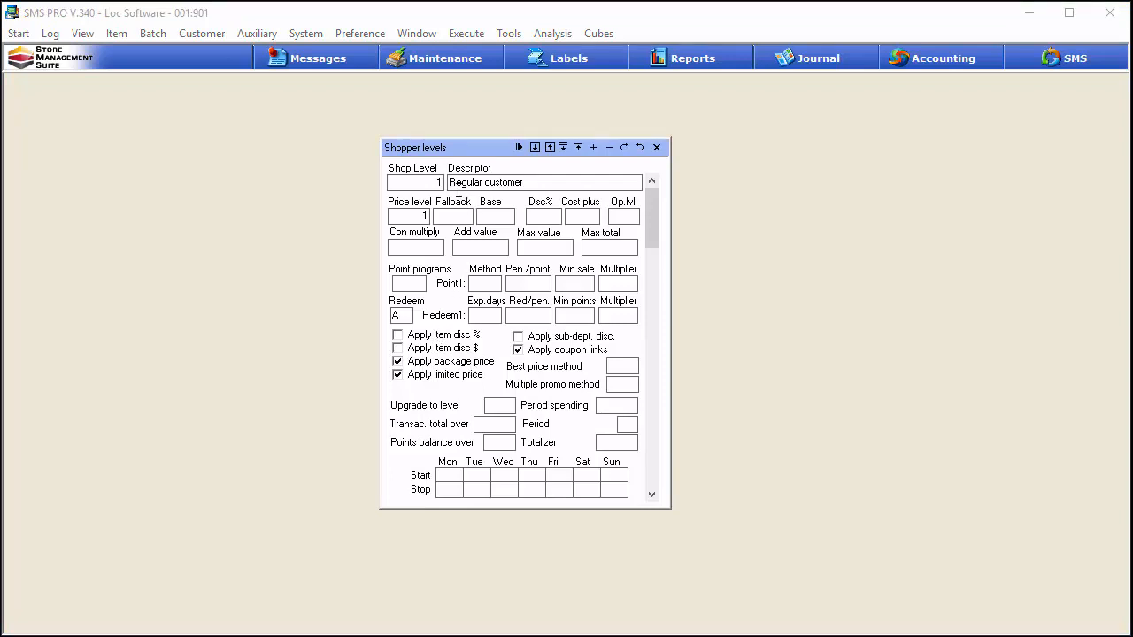
Set the point programs of the Regular customer shopper level to 9 and save the record.
left_click(422, 281)
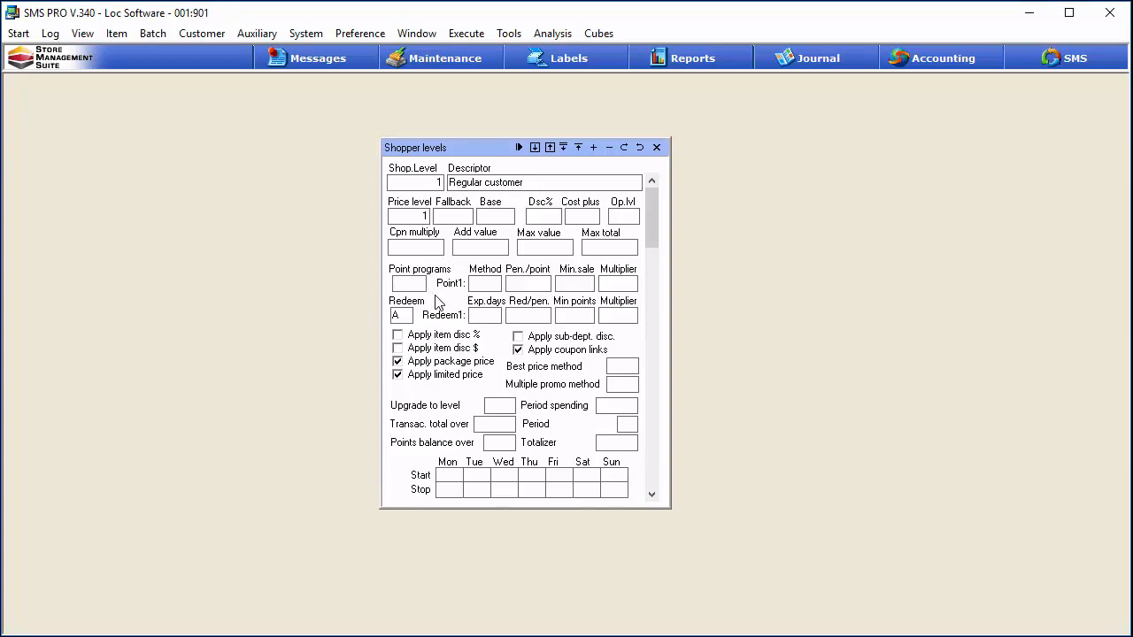
type("9")
double_click(400, 289)
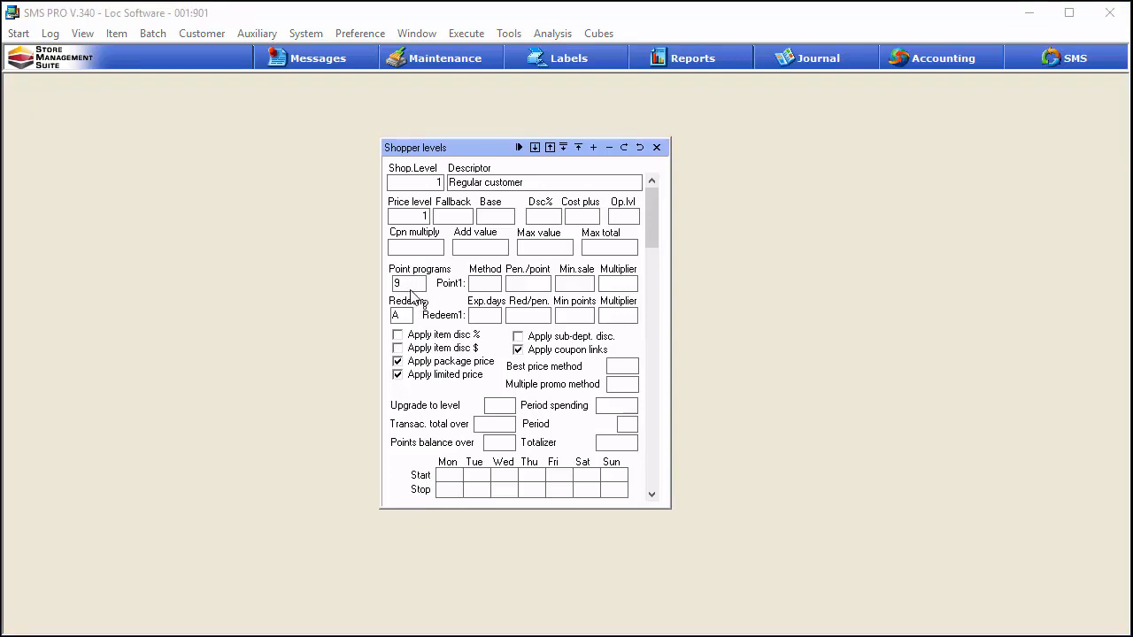
left_click(625, 150)
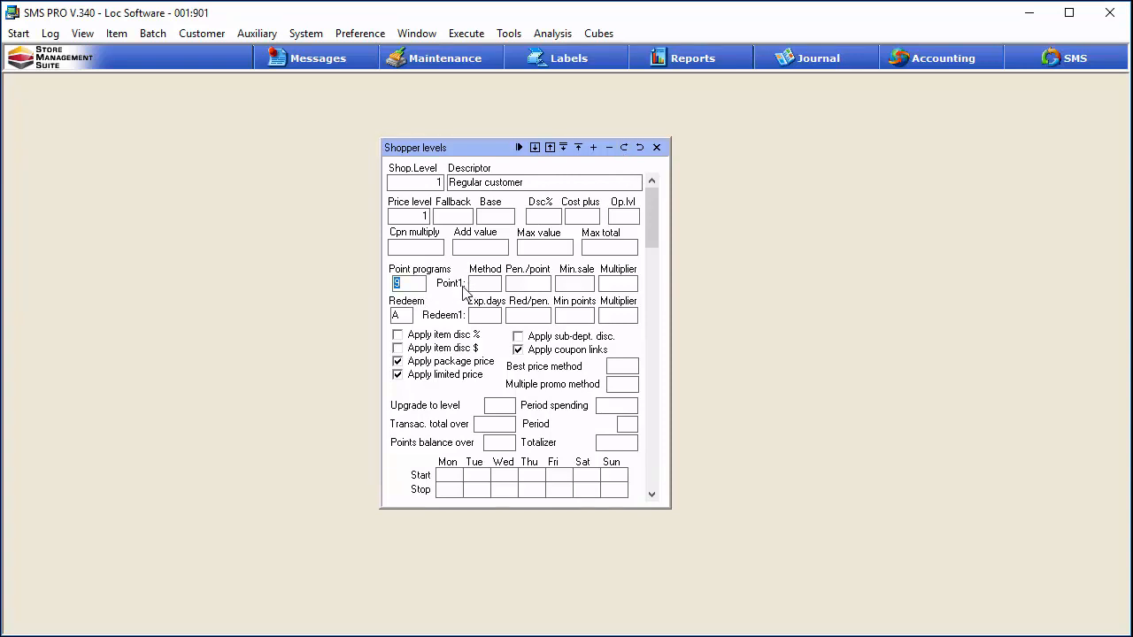
Examine the predefined point program choices, then check the point program numbers and names in the Excel workbook.
left_click(415, 289)
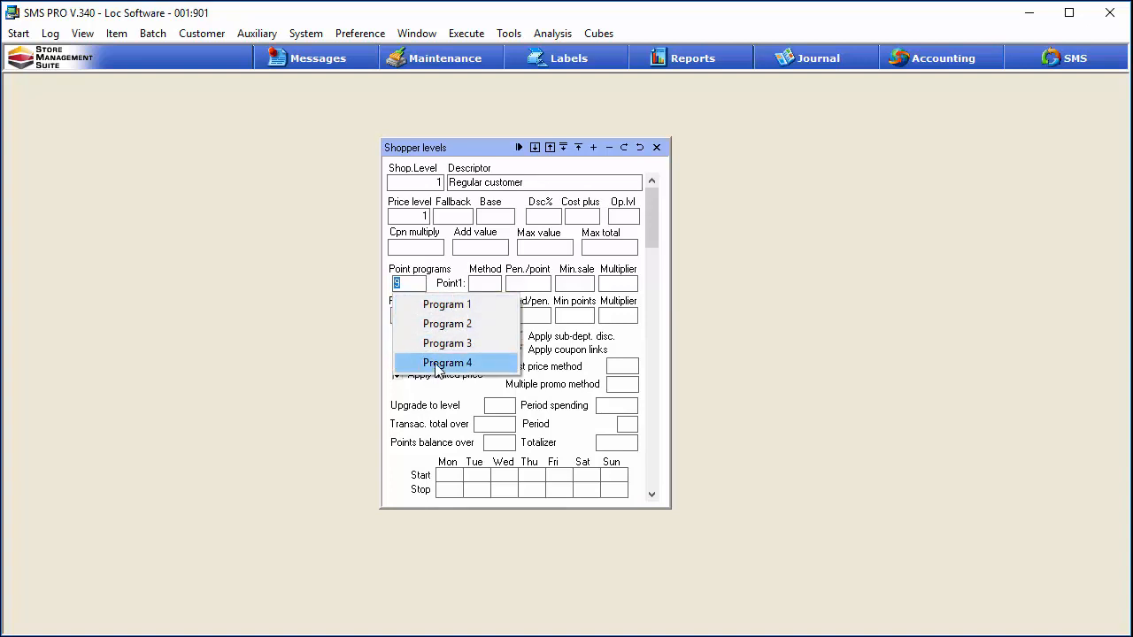
left_click(460, 285)
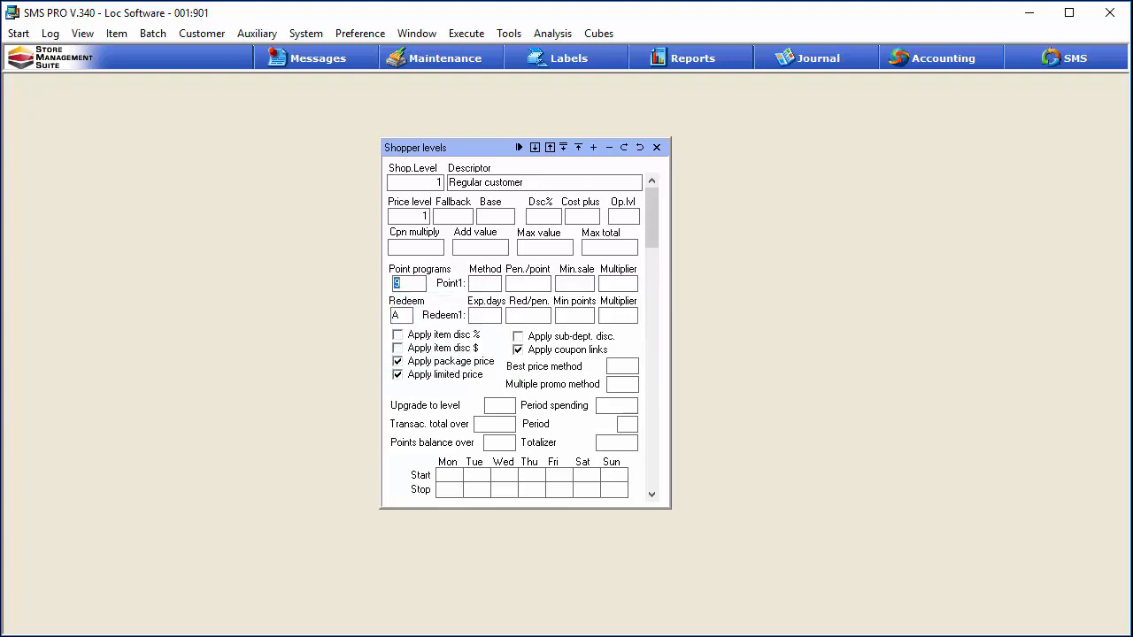
key("alt+Tab")
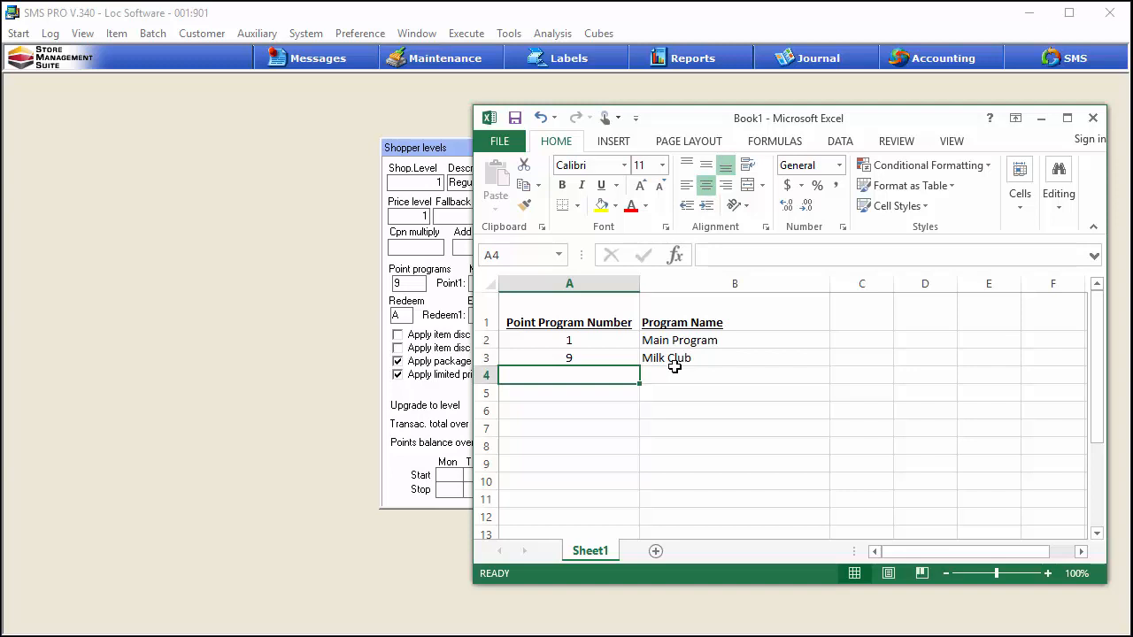
left_click(316, 428)
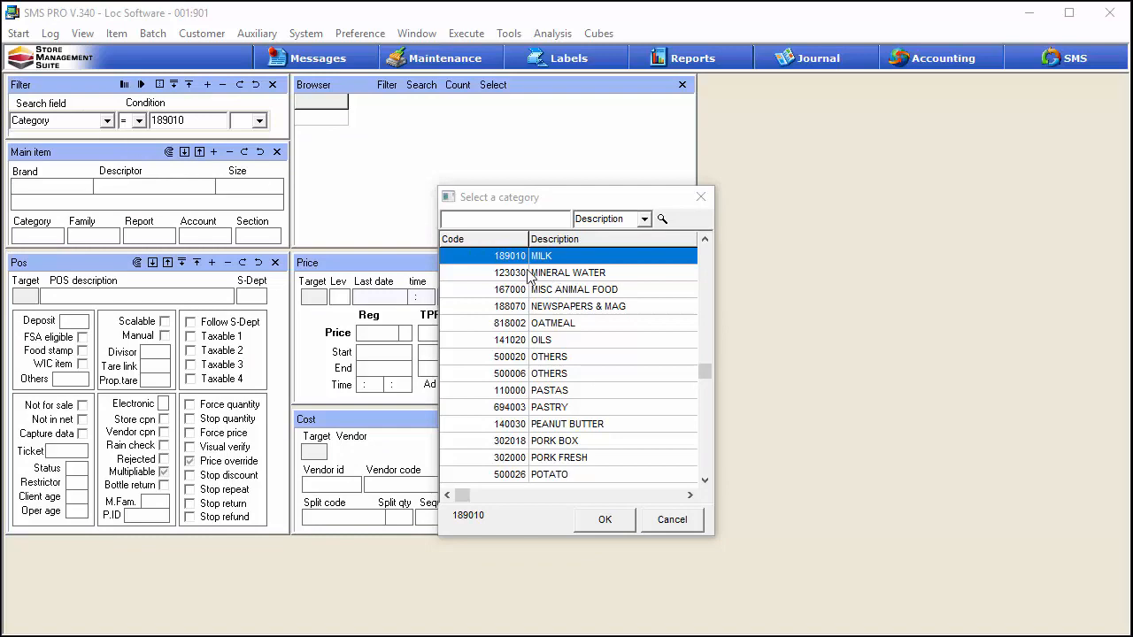
Filter the items by the MILK category, code 189010, and count the items found.
left_click(619, 522)
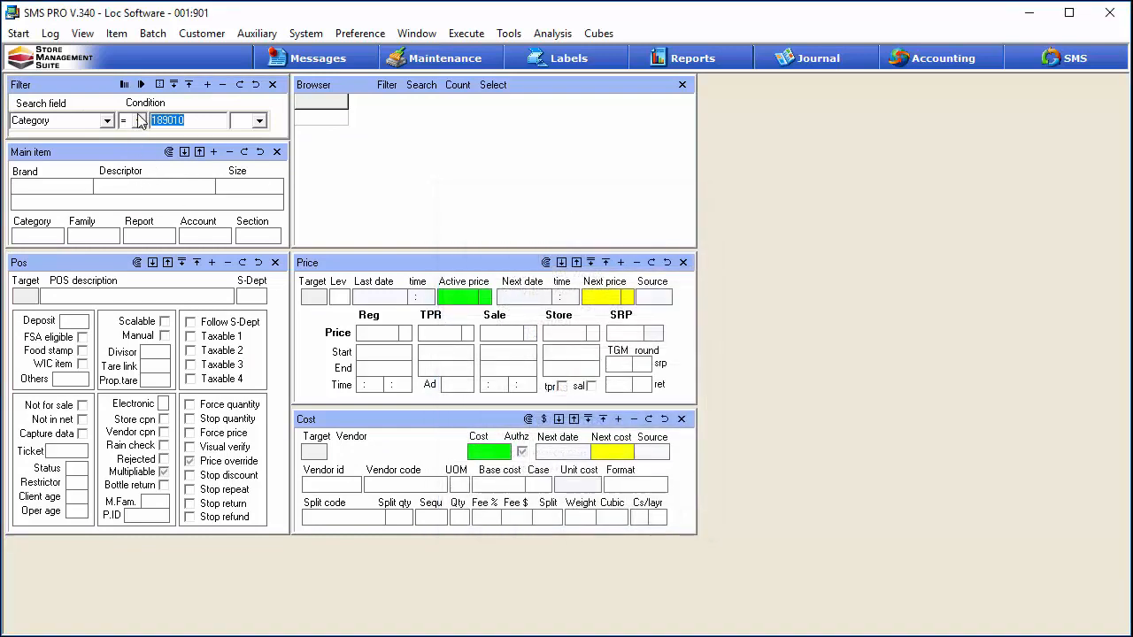
left_click(140, 84)
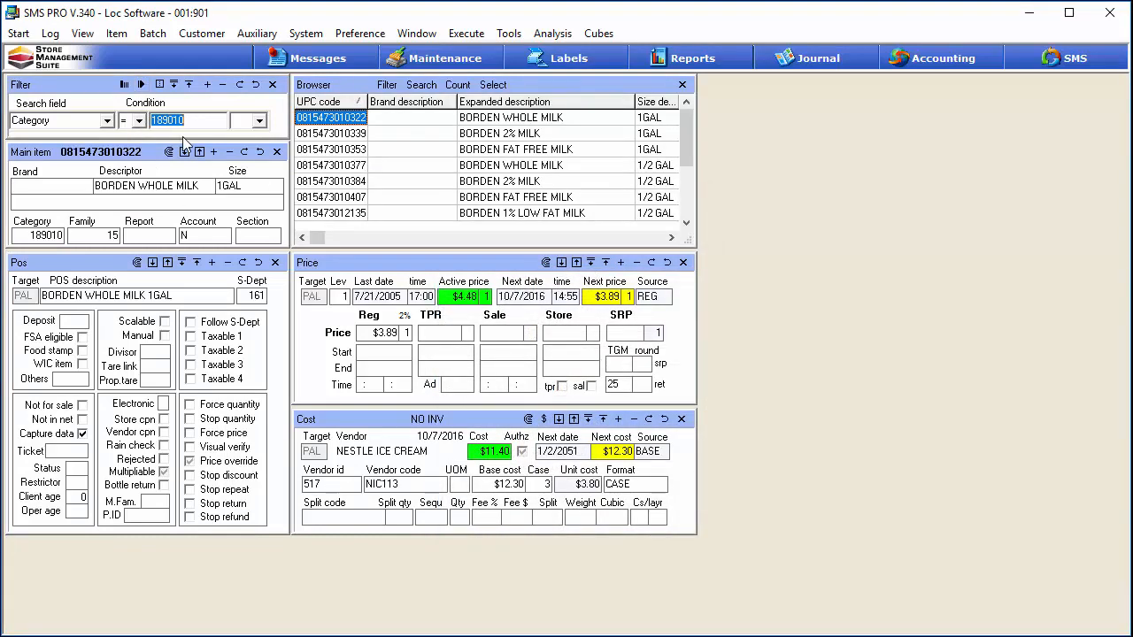
left_click(457, 86)
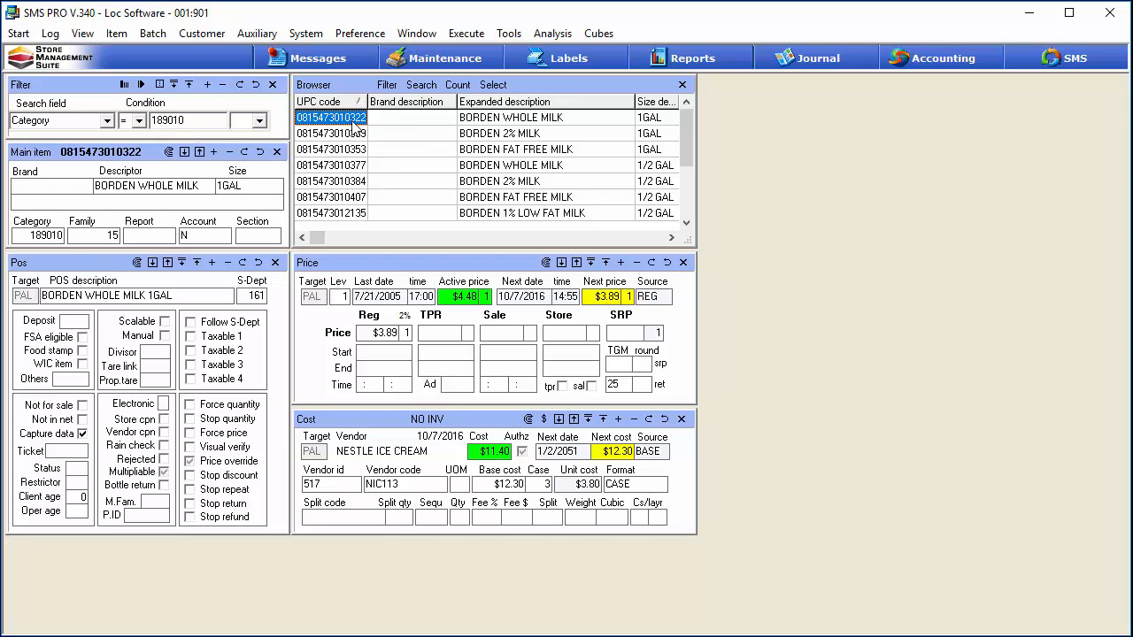
Expand the price record of BORDEN WHOLE MILK 1GAL and set its regular price method to points program P9.
left_click(561, 262)
left_click(561, 264)
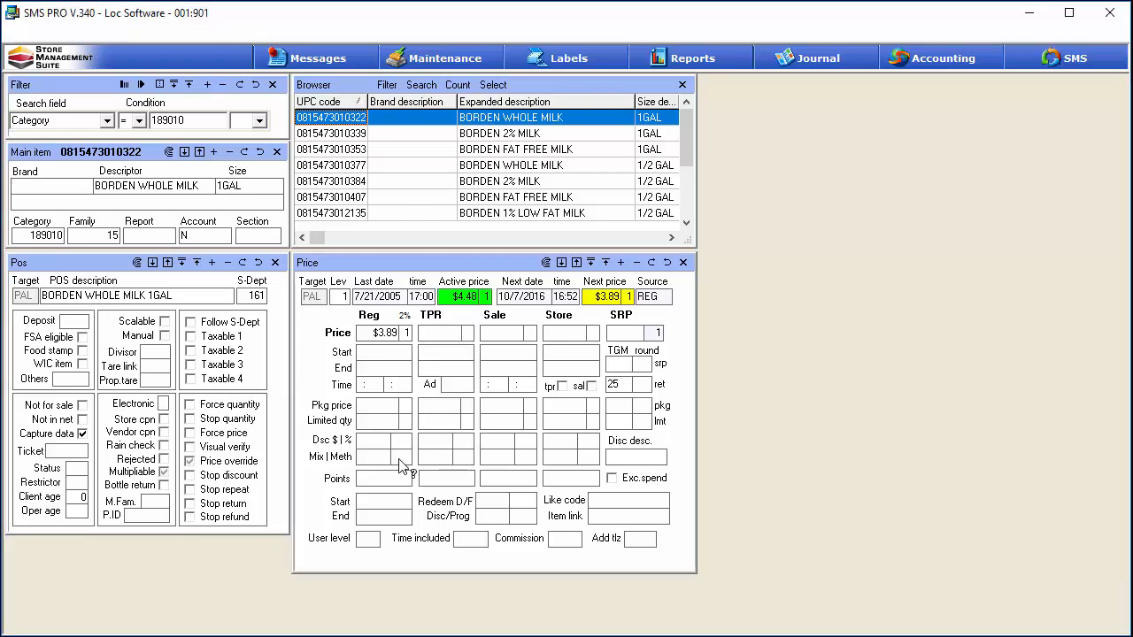
left_click(400, 466)
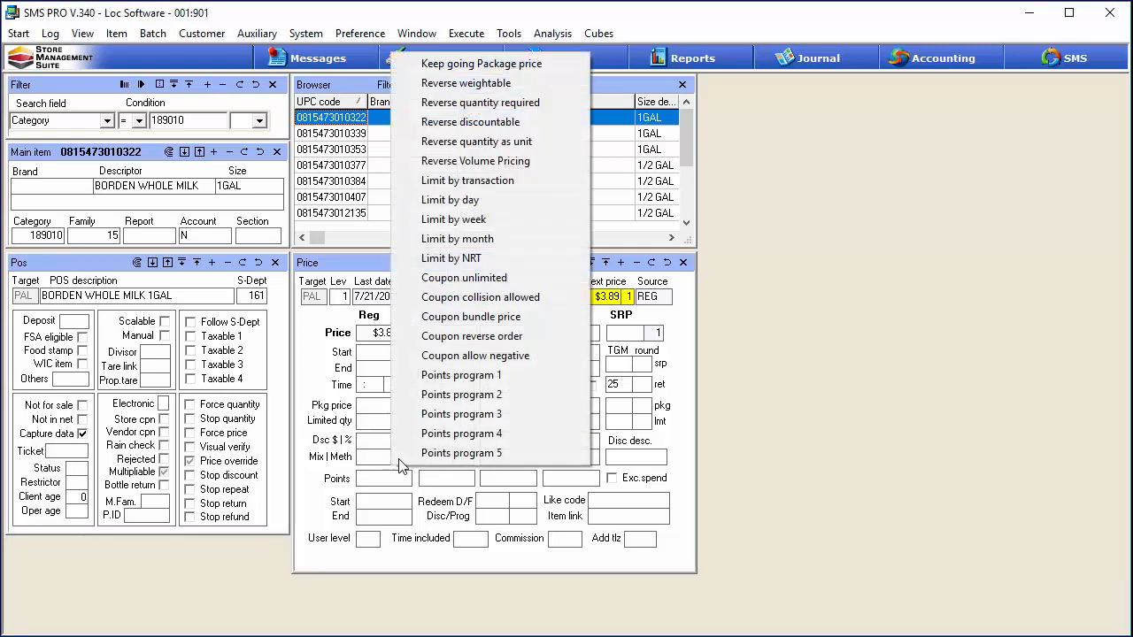
left_click(451, 453)
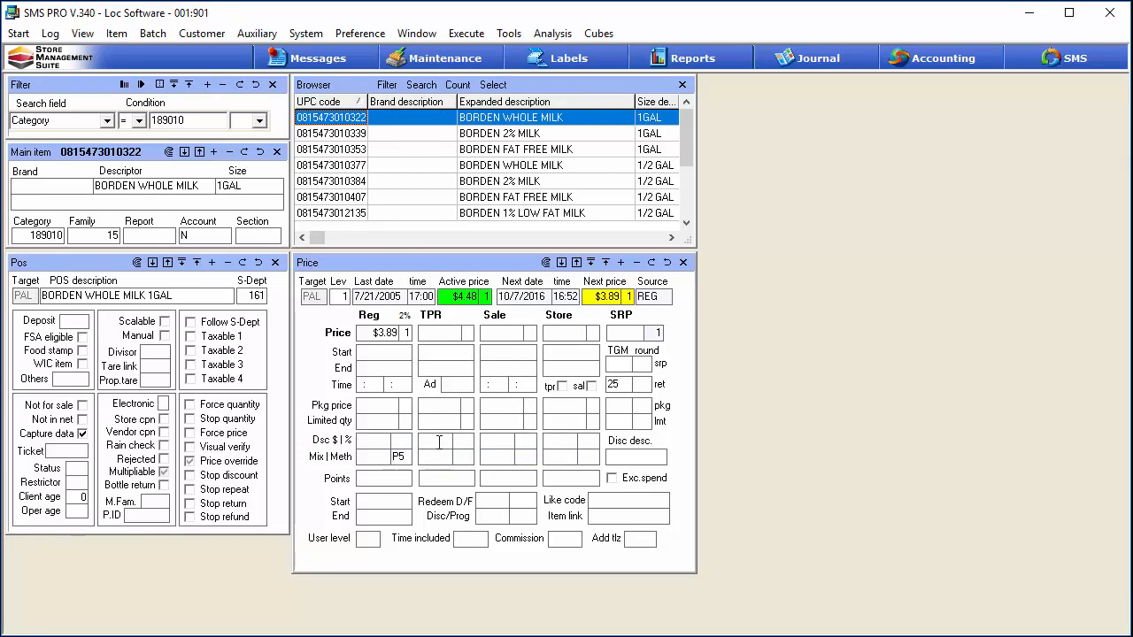
key("BackSpace")
type("9")
left_click(399, 458)
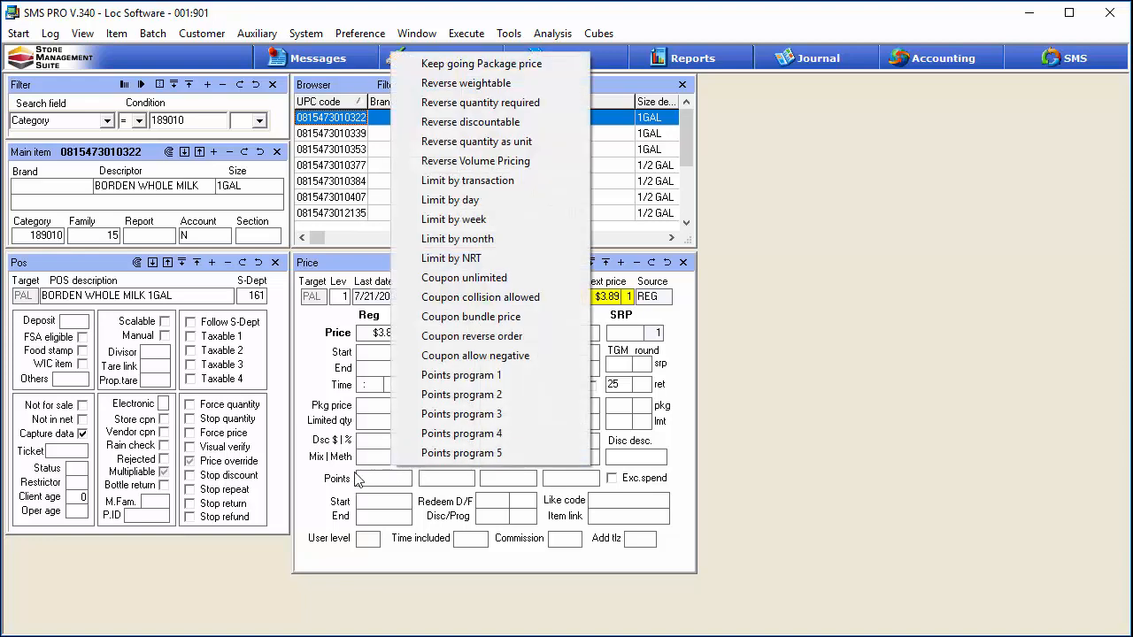
left_click(327, 474)
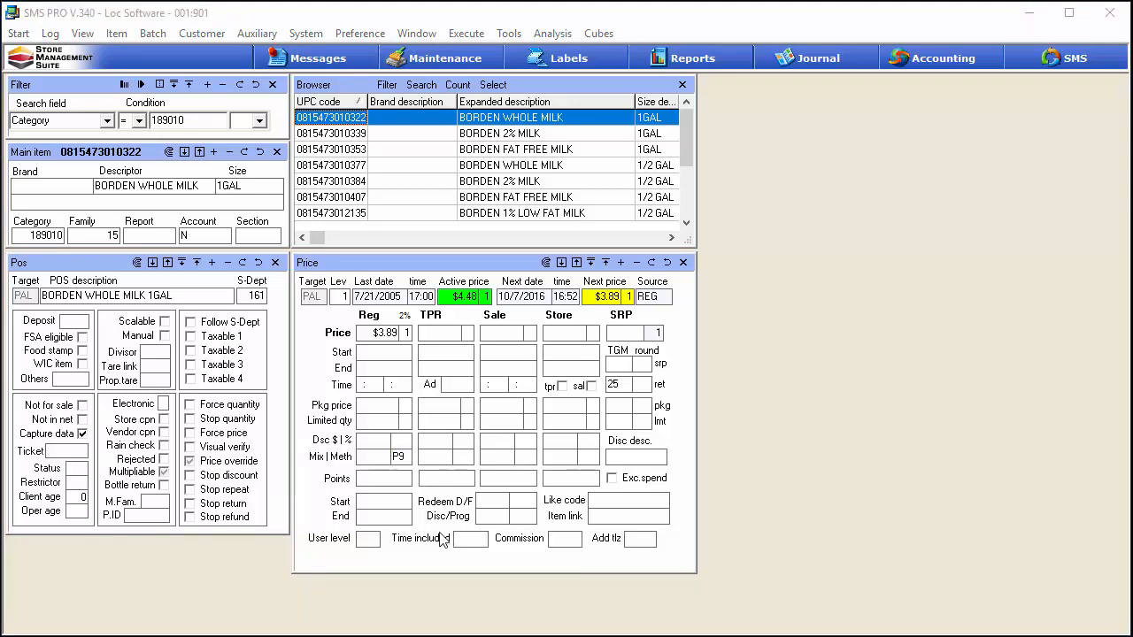
Give the regular price 1 point and apply only the changes to all milk items in the browser, confirming with yes.
left_click(402, 479)
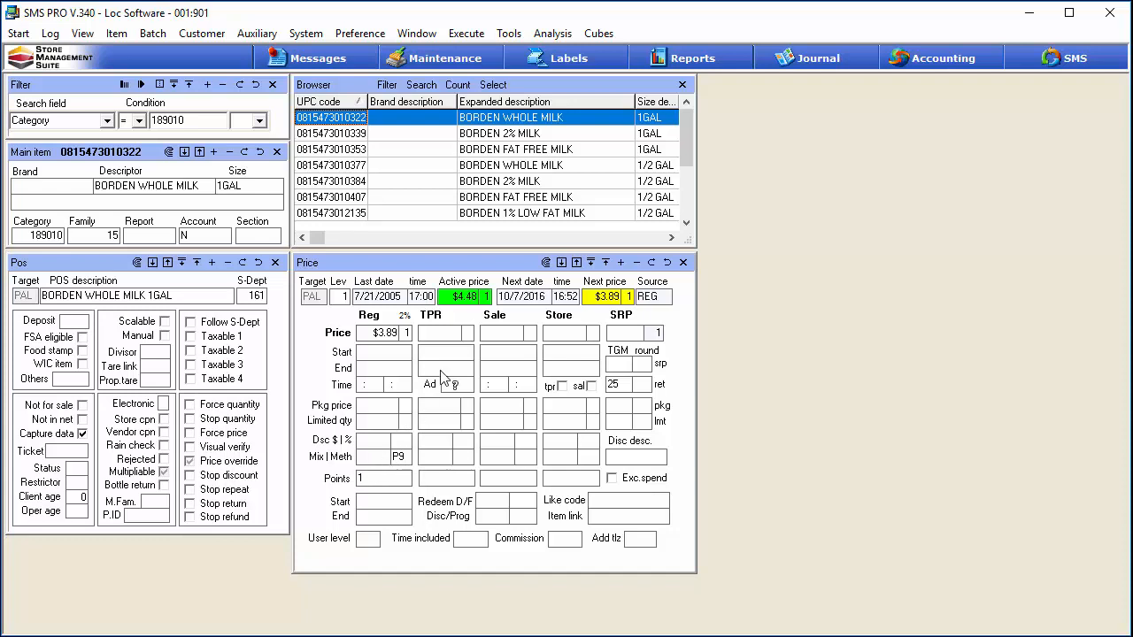
left_click(546, 263)
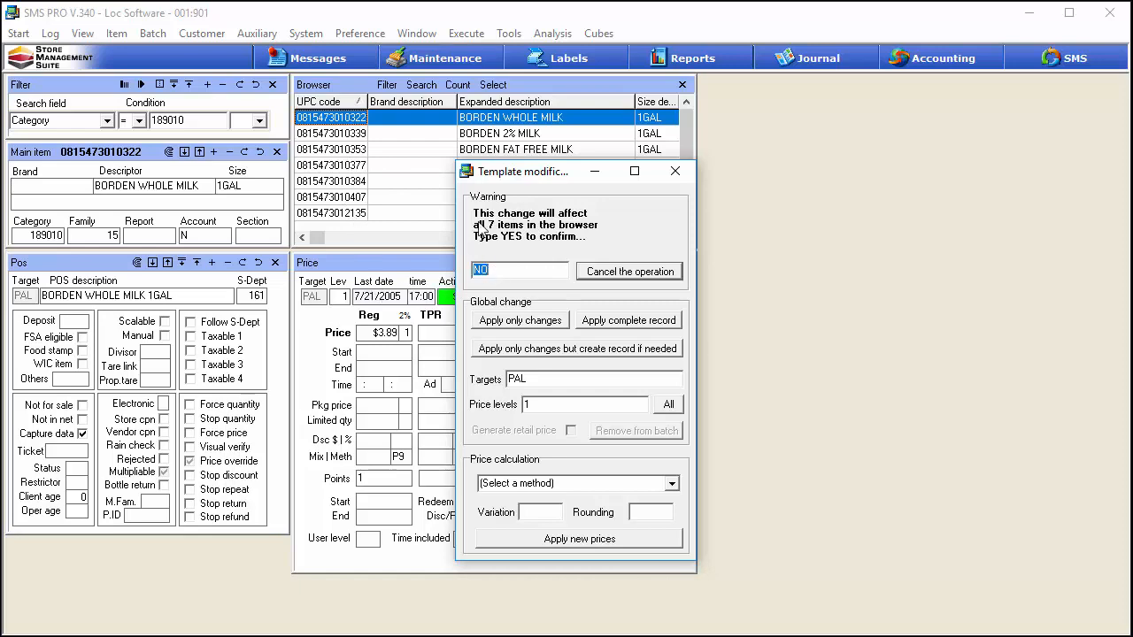
type("yes")
left_click(531, 324)
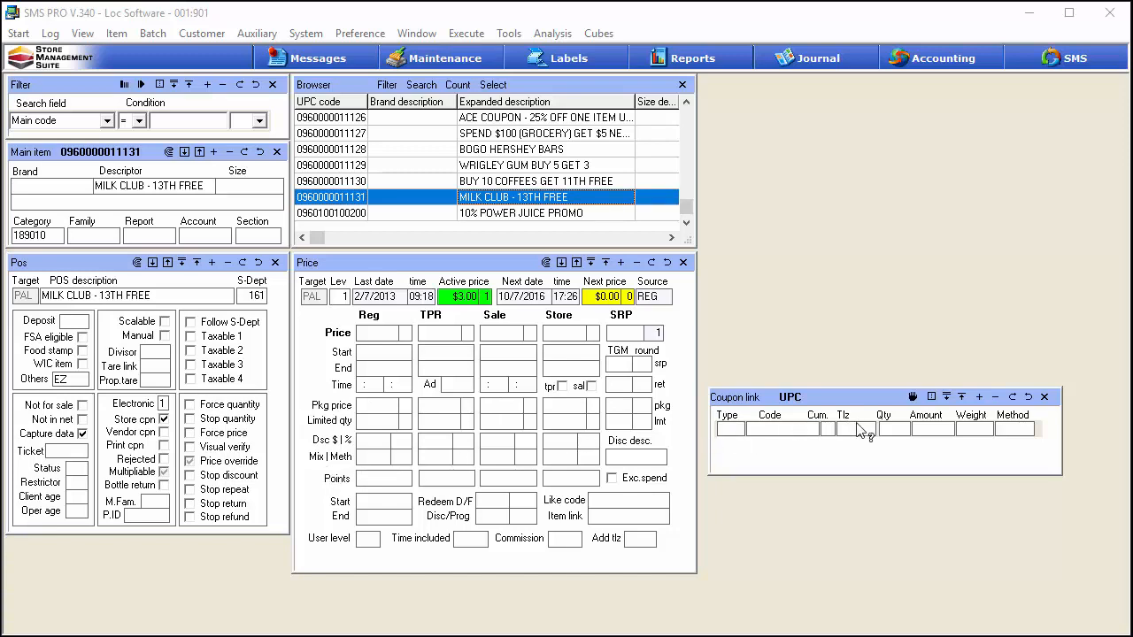
Add a coupon link of type Points accumulated with code 9, quantity 13 and method Match with this item to MILK CLUB - 13TH FREE.
left_click(978, 396)
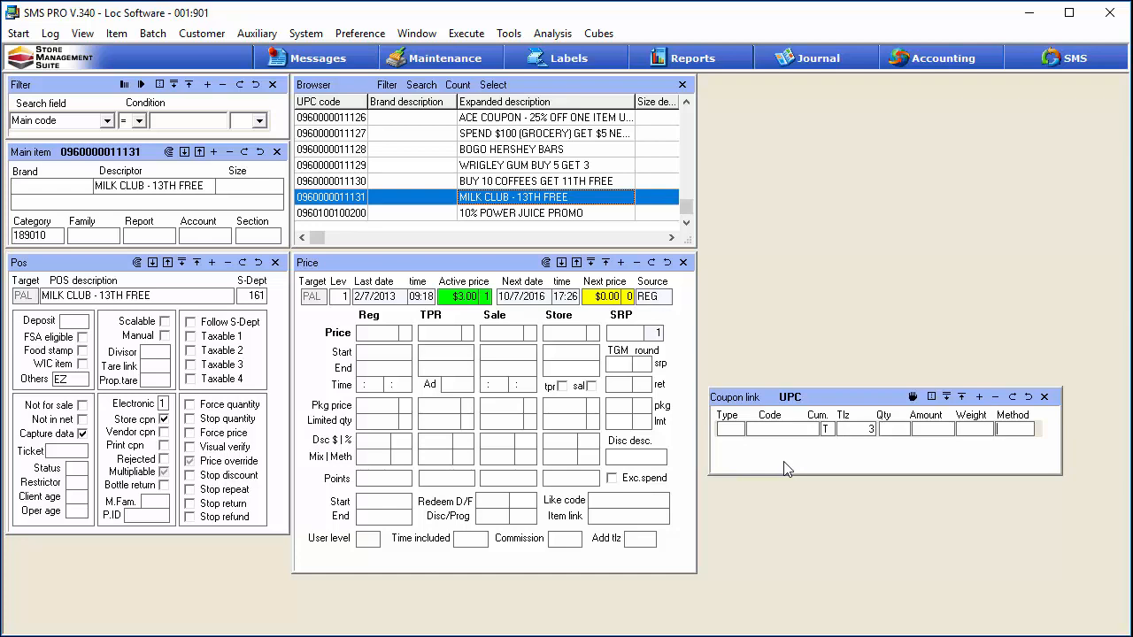
left_click(736, 436)
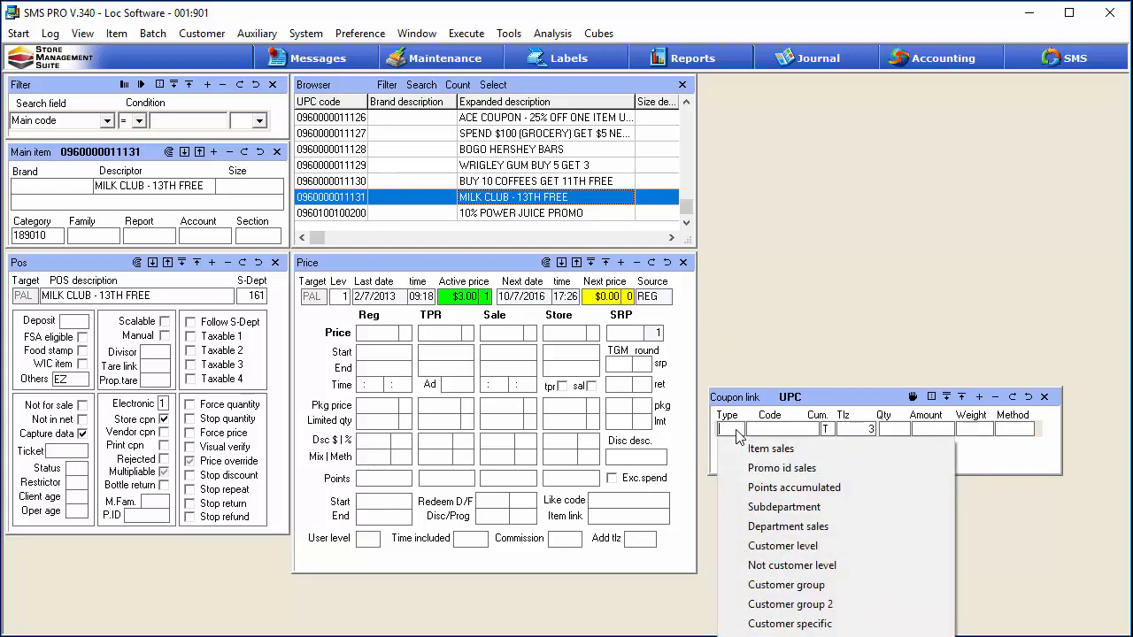
left_click(774, 488)
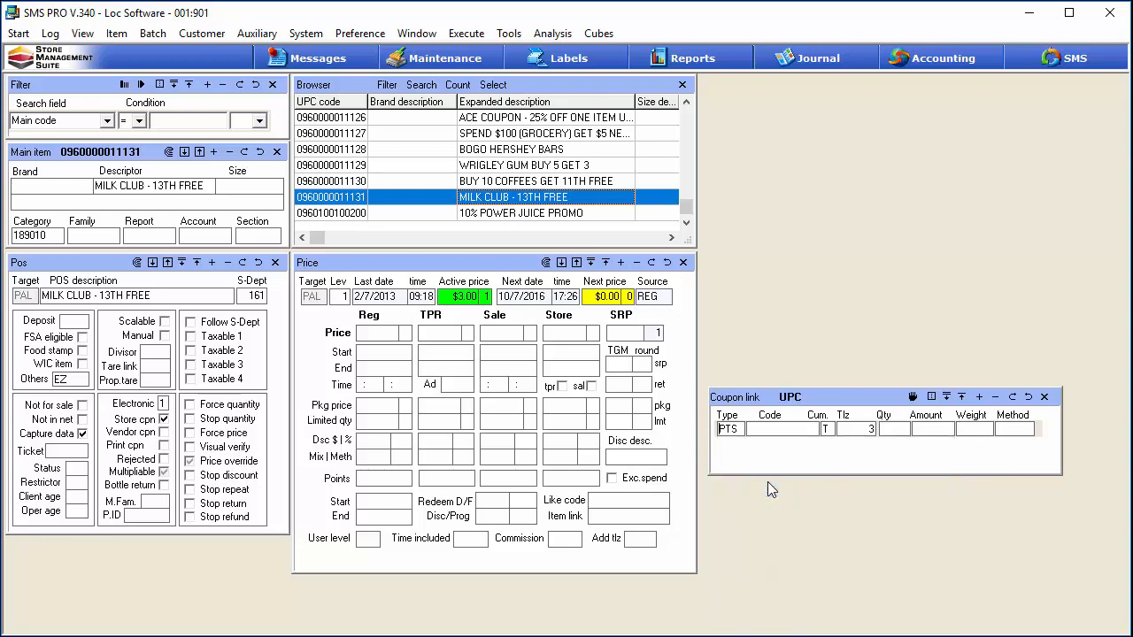
left_click(751, 429)
type("9")
type("13")
left_click(1018, 430)
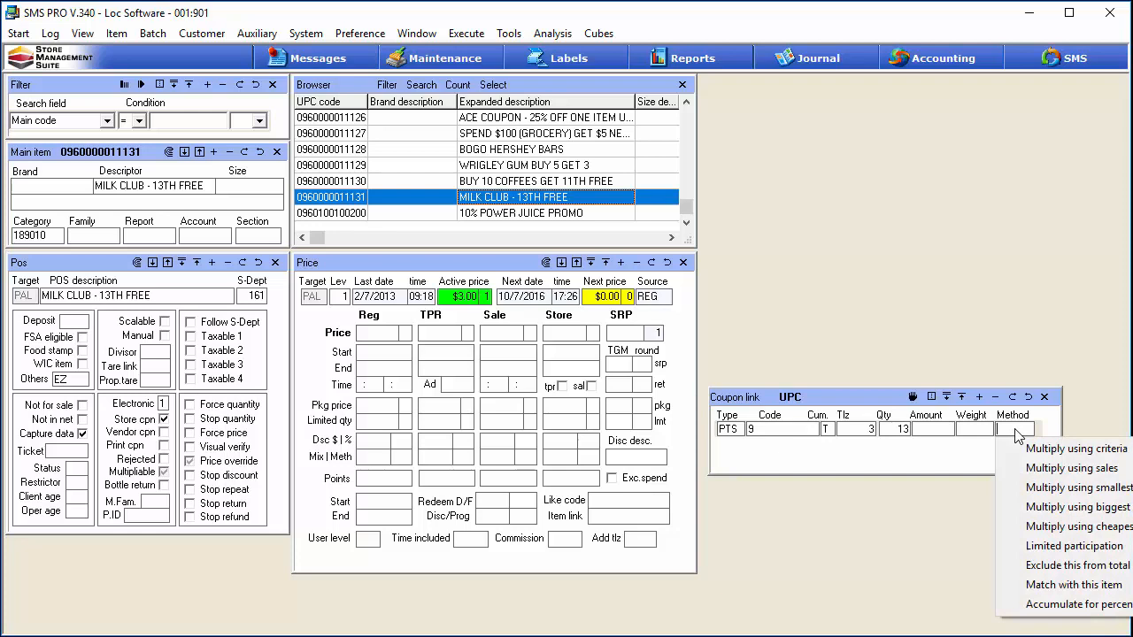
left_click(1032, 584)
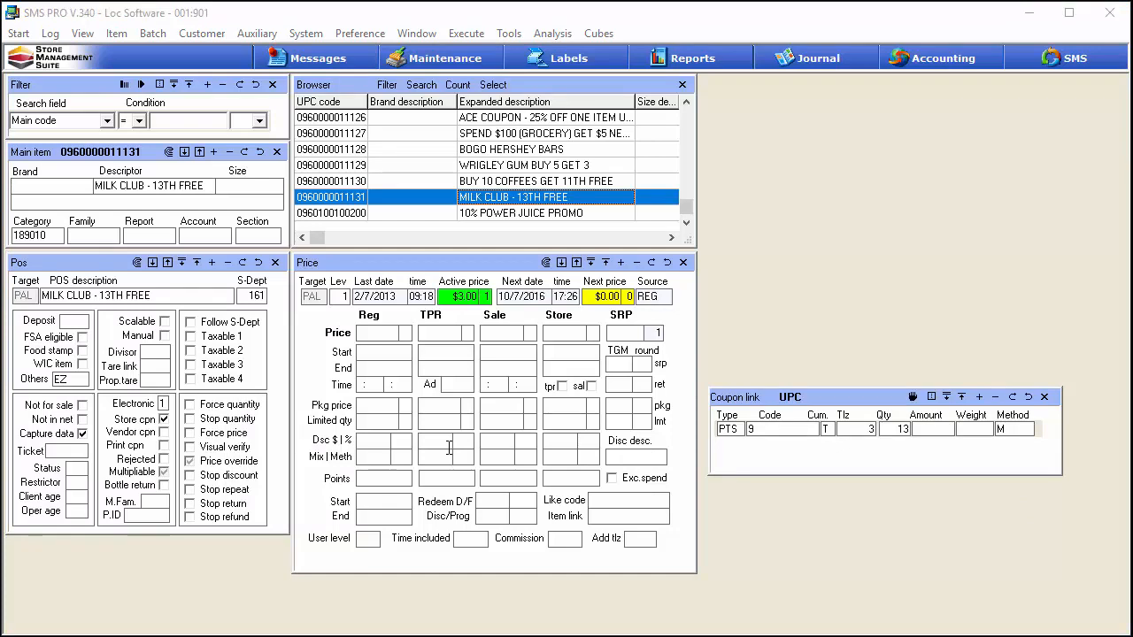
Set the regular discount of the MILK CLUB - 13TH FREE coupon to 100 percent and review its price method options.
left_click(401, 440)
type("100")
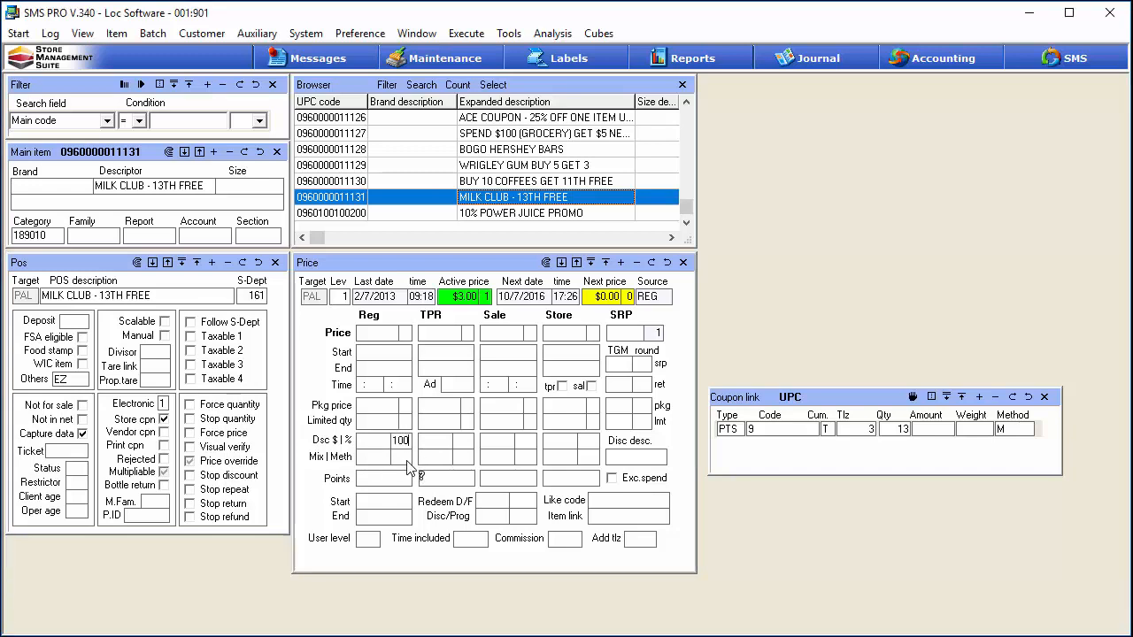
left_click(406, 461)
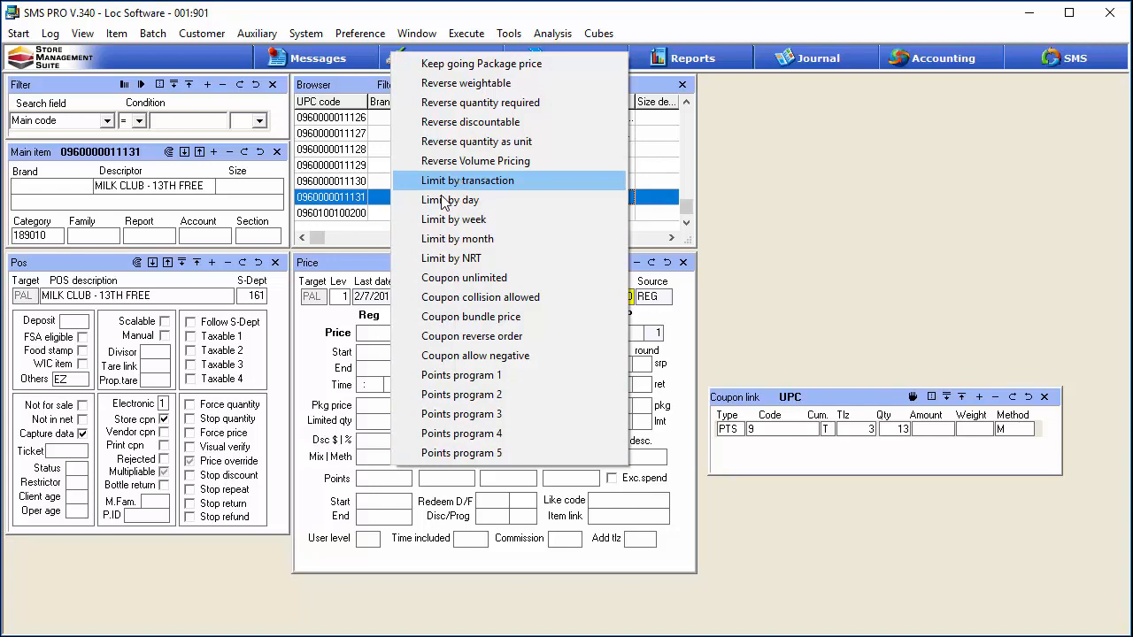
left_click(400, 467)
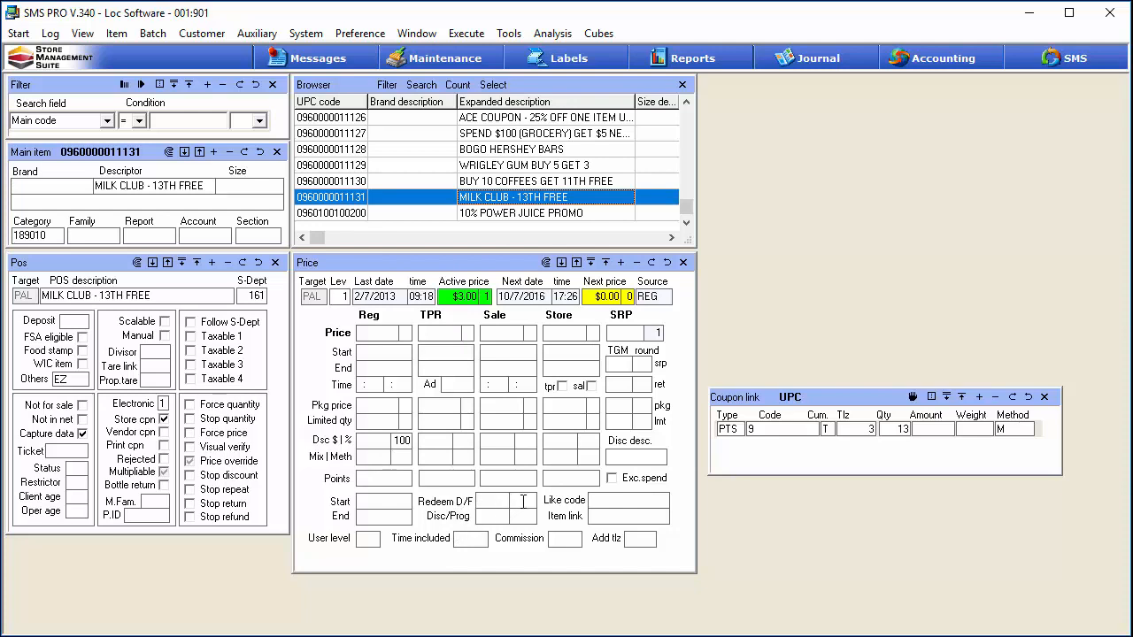
Set the coupon to redeem 13 points from point program 9 and save the price record.
type("13")
left_click(532, 521)
type("9")
left_click(651, 265)
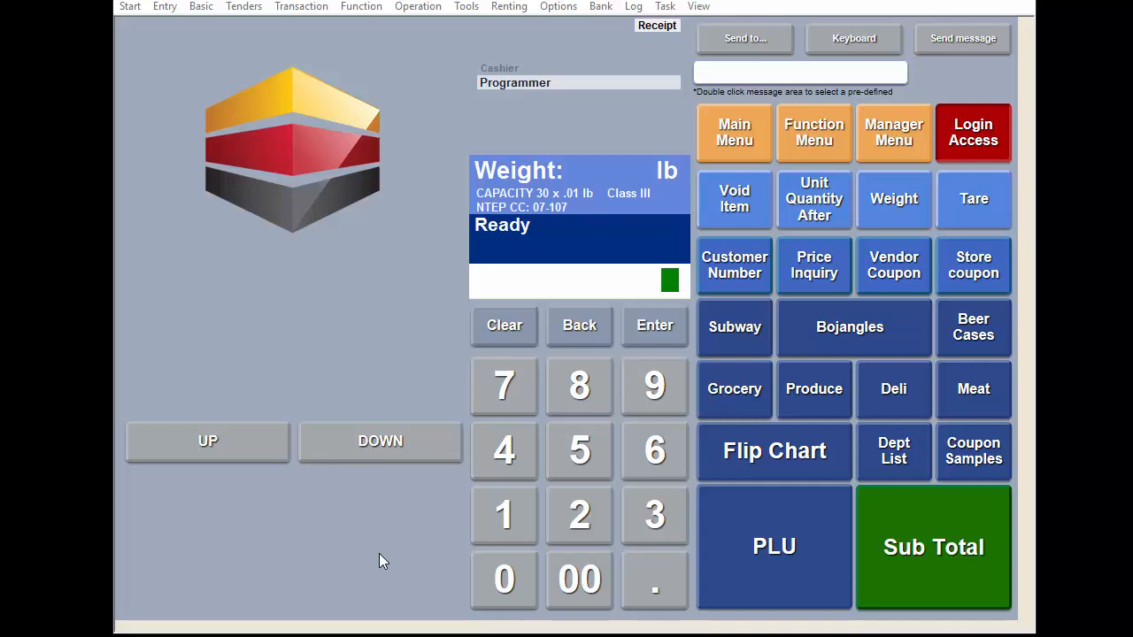
Start a sale for the loyalty customer by customer number and add BORDEN 1% LOW FAT MILK 1/2 GAL from the Milk family.
left_click(502, 523)
left_click(734, 270)
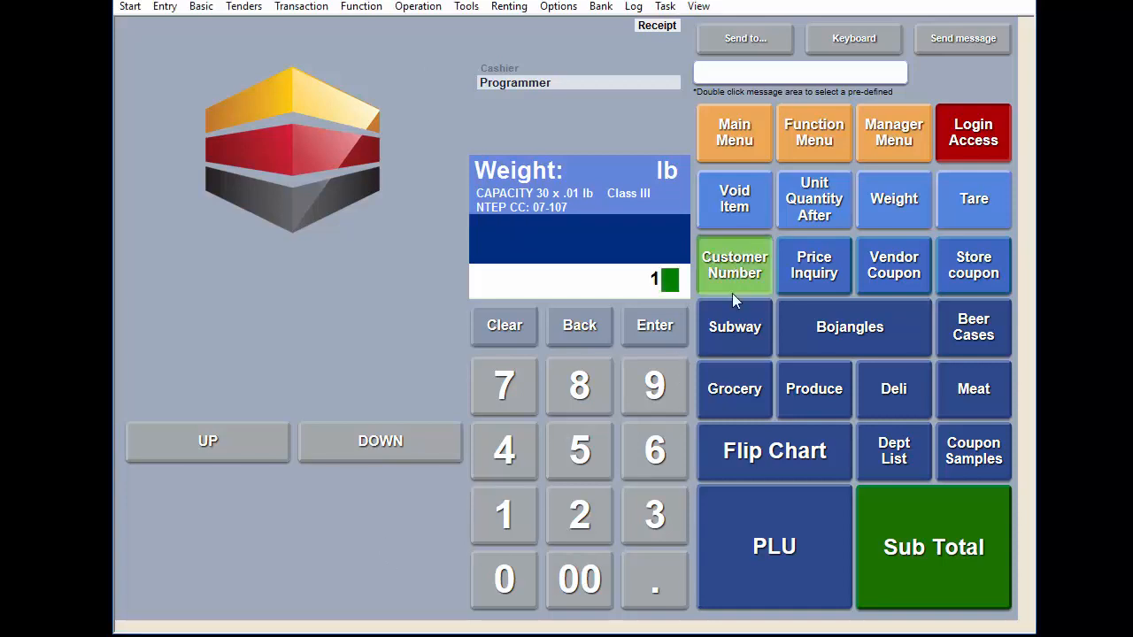
left_click(754, 455)
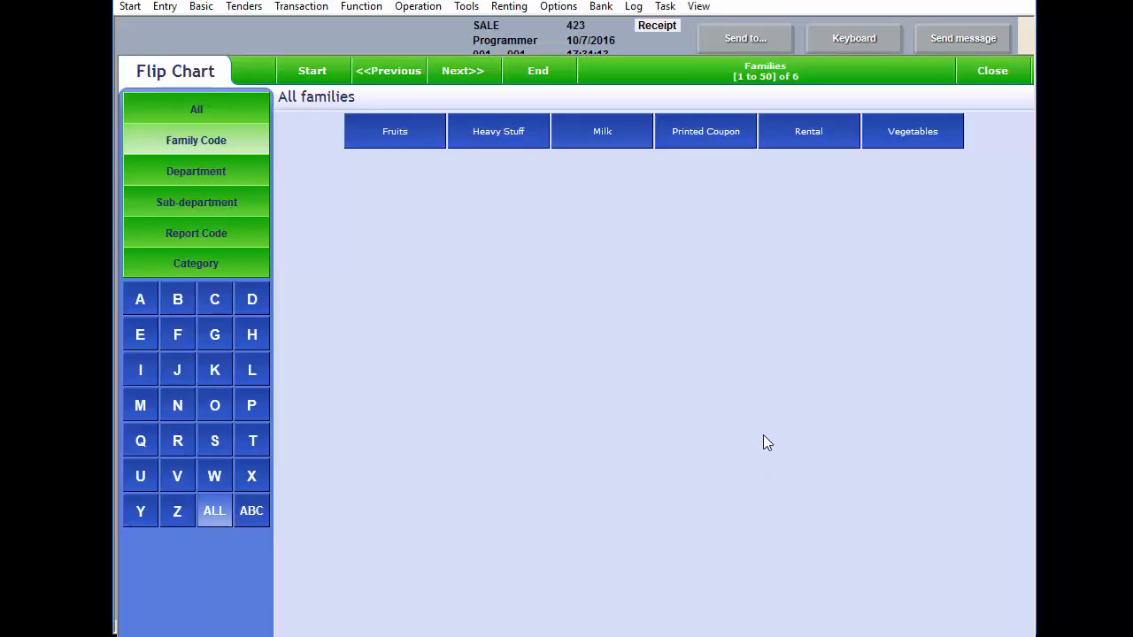
left_click(617, 147)
left_click(405, 190)
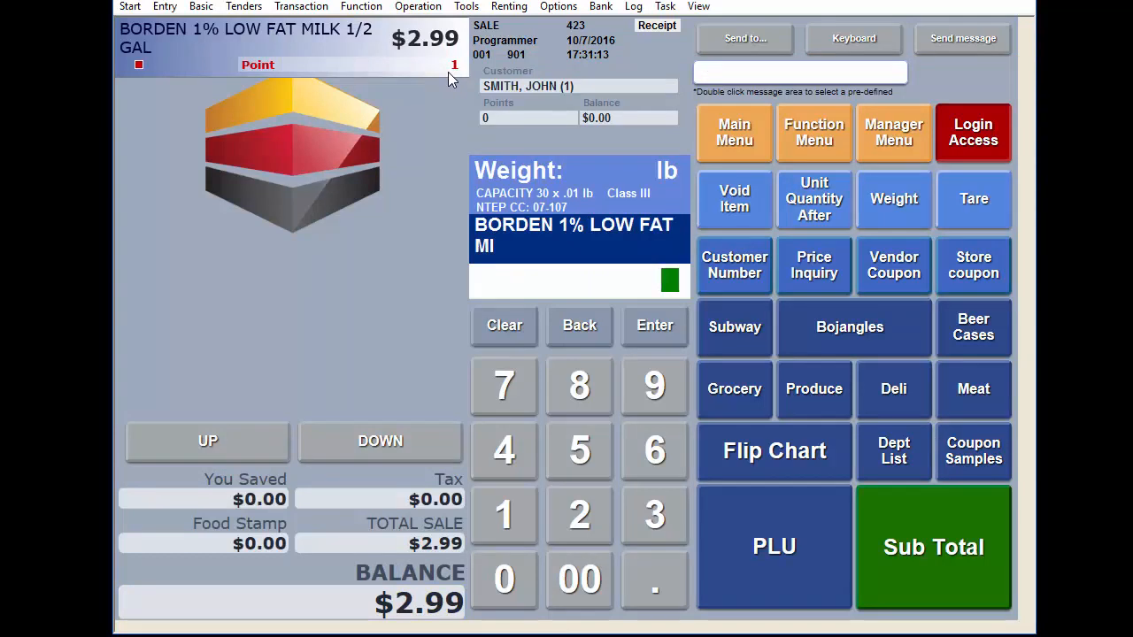
Set the milk item's unit quantity to 12, then subtotal the sale and complete it with cash.
left_click(805, 216)
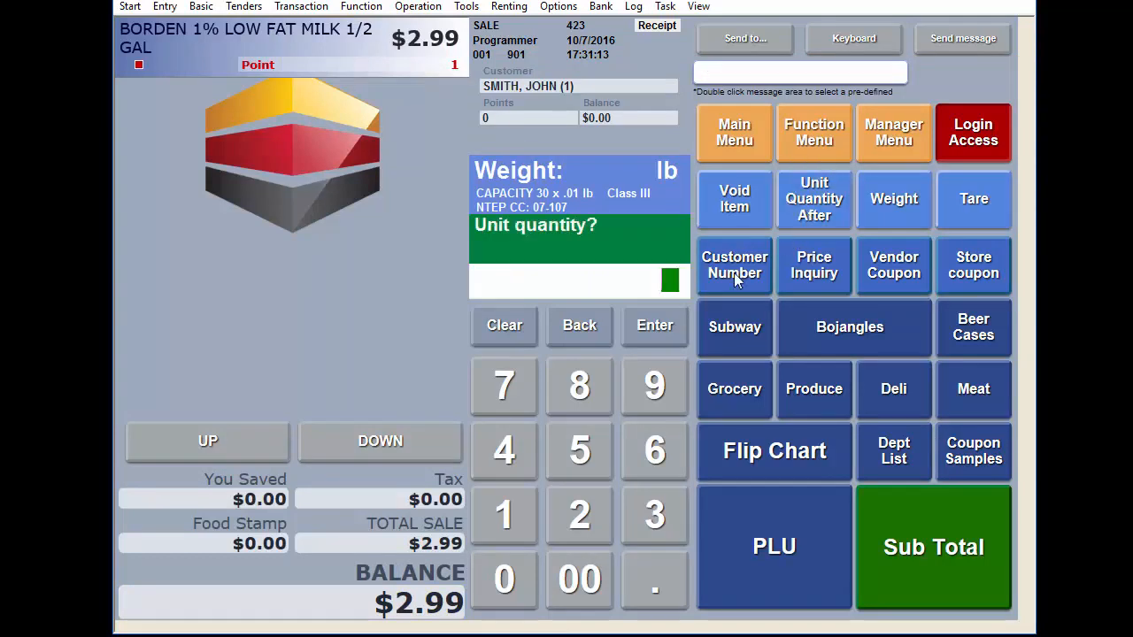
left_click(510, 529)
left_click(576, 505)
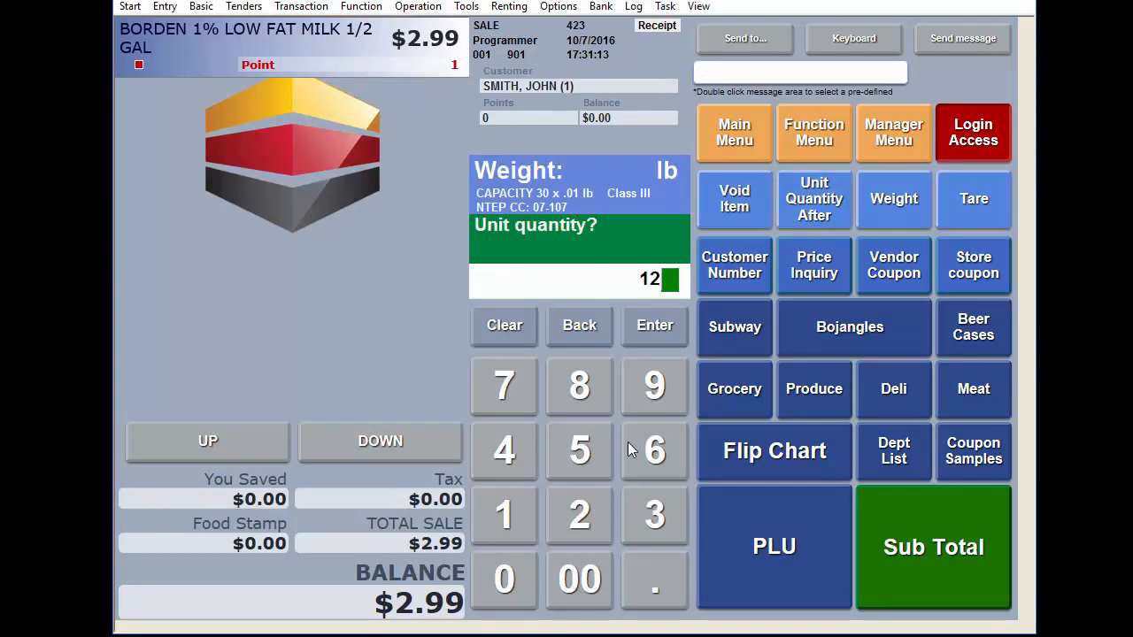
left_click(666, 312)
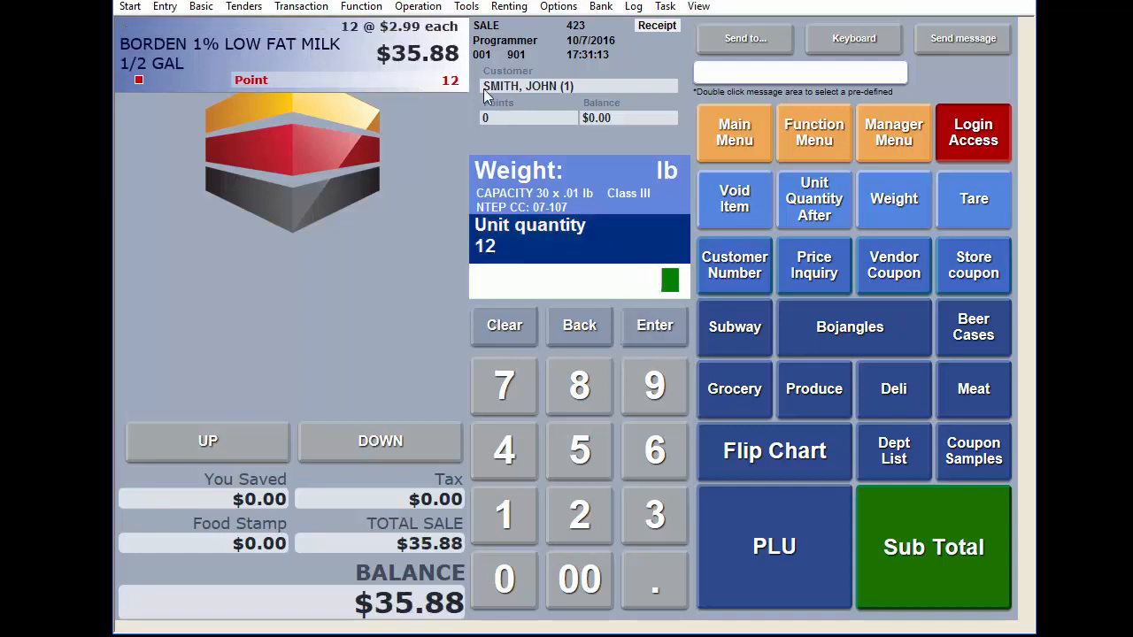
left_click(897, 547)
left_click(803, 560)
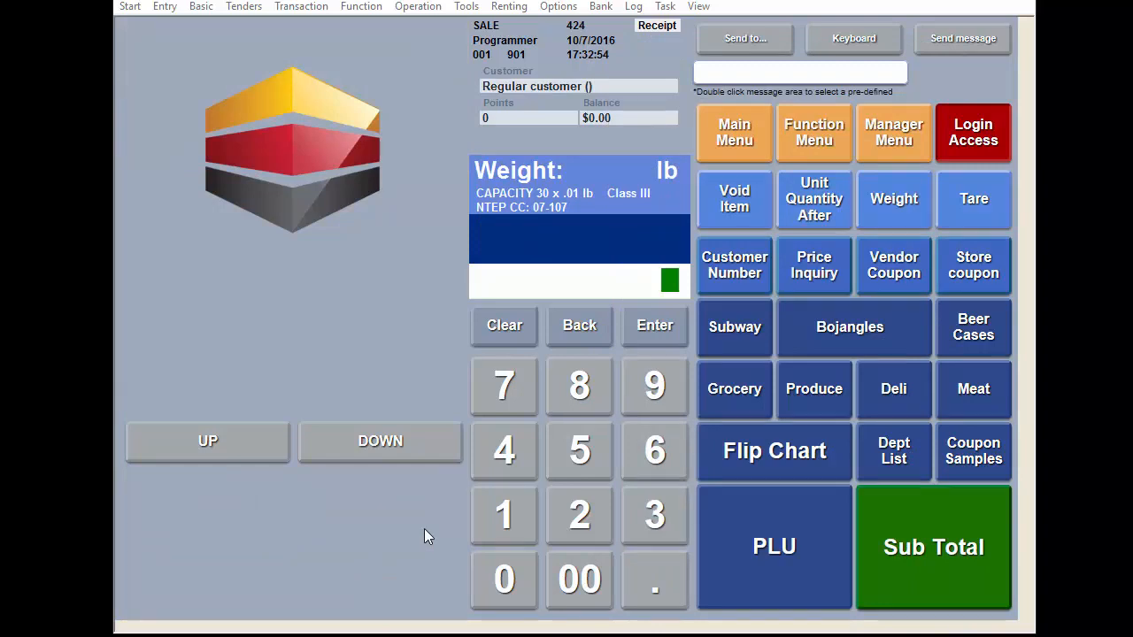
Ring up one BORDEN 1% LOW FAT MILK 1/2 GAL for the same customer in a new sale, and subtotal and tender it as cash.
left_click(503, 531)
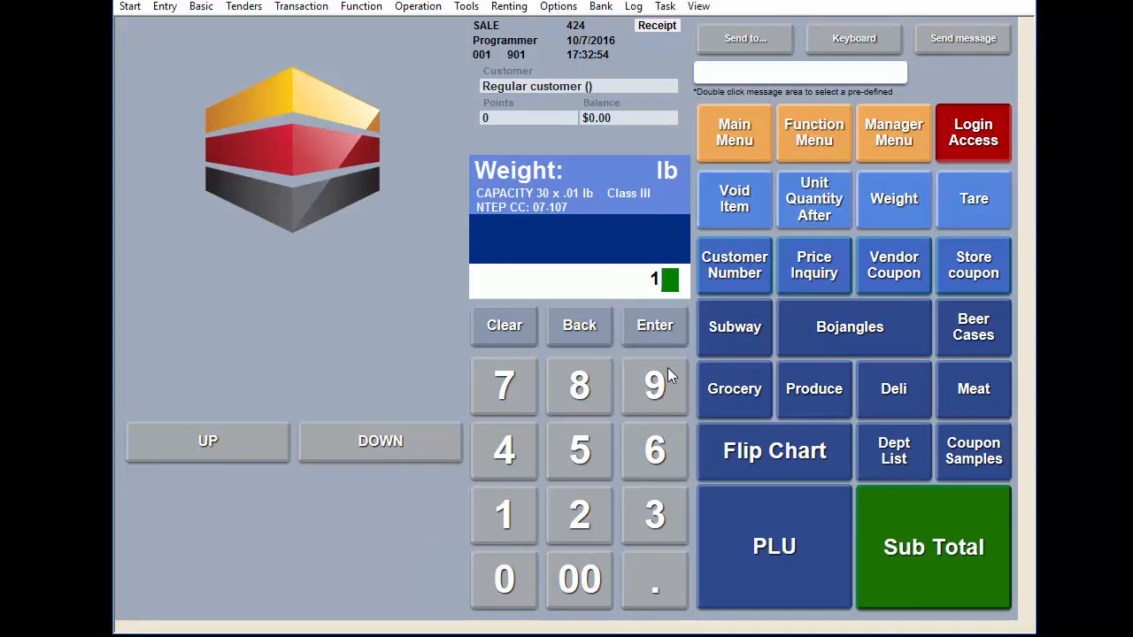
left_click(737, 262)
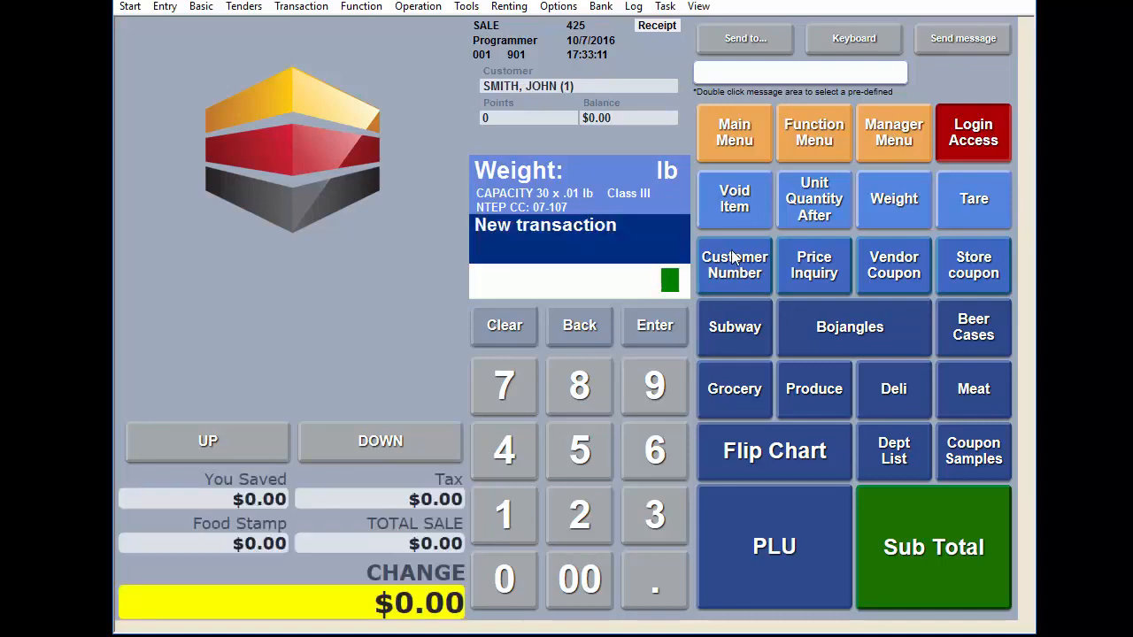
left_click(791, 465)
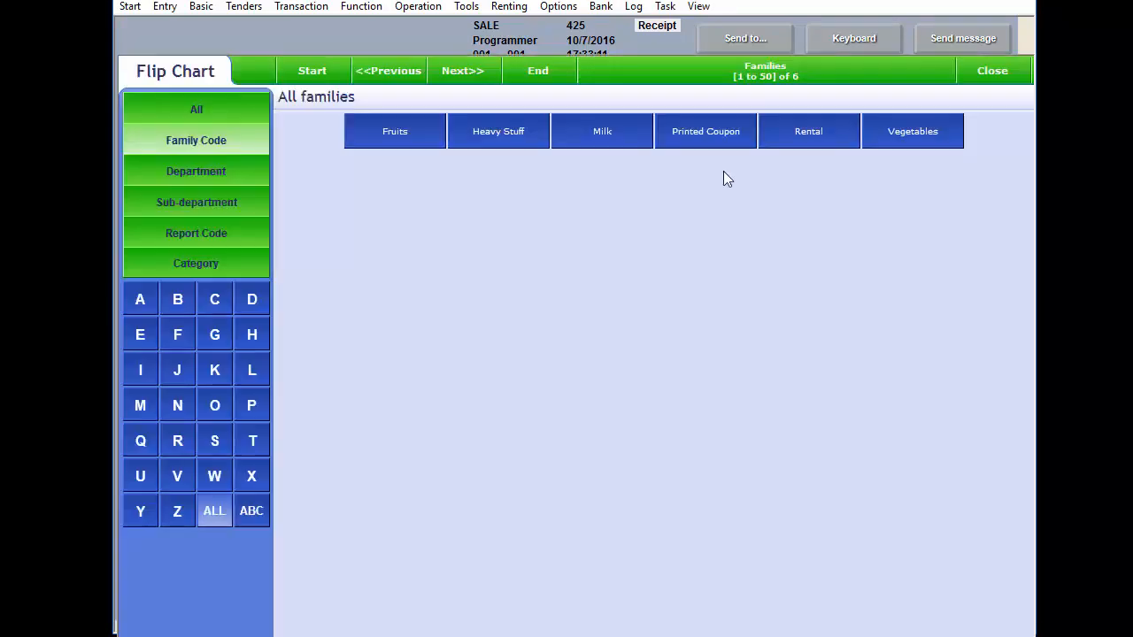
left_click(625, 141)
left_click(431, 176)
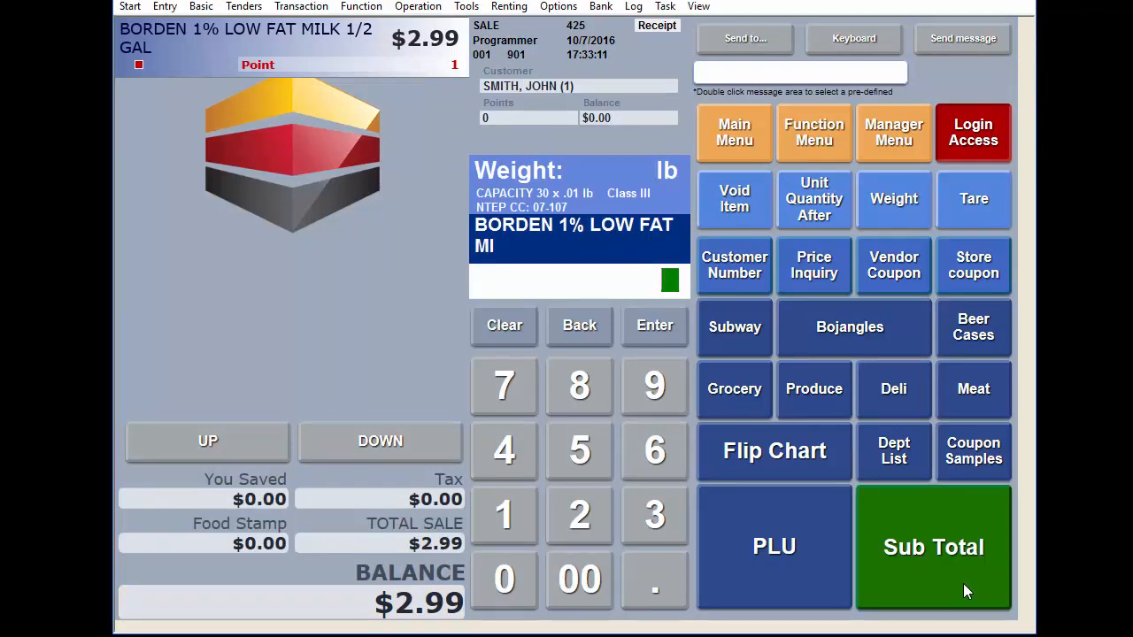
left_click(946, 561)
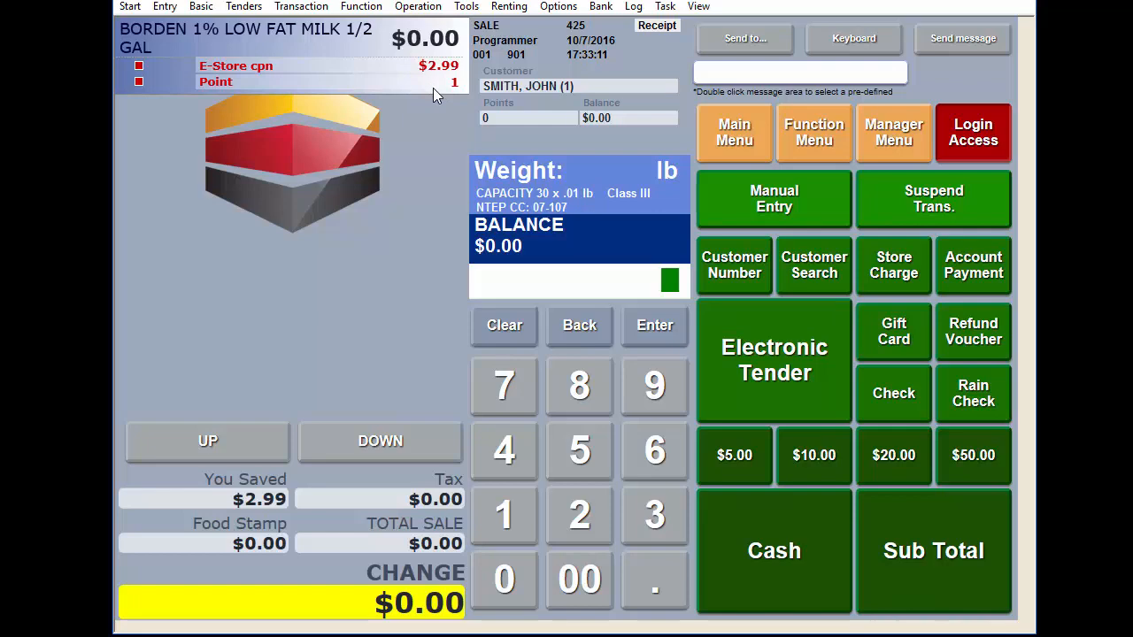
left_click(812, 572)
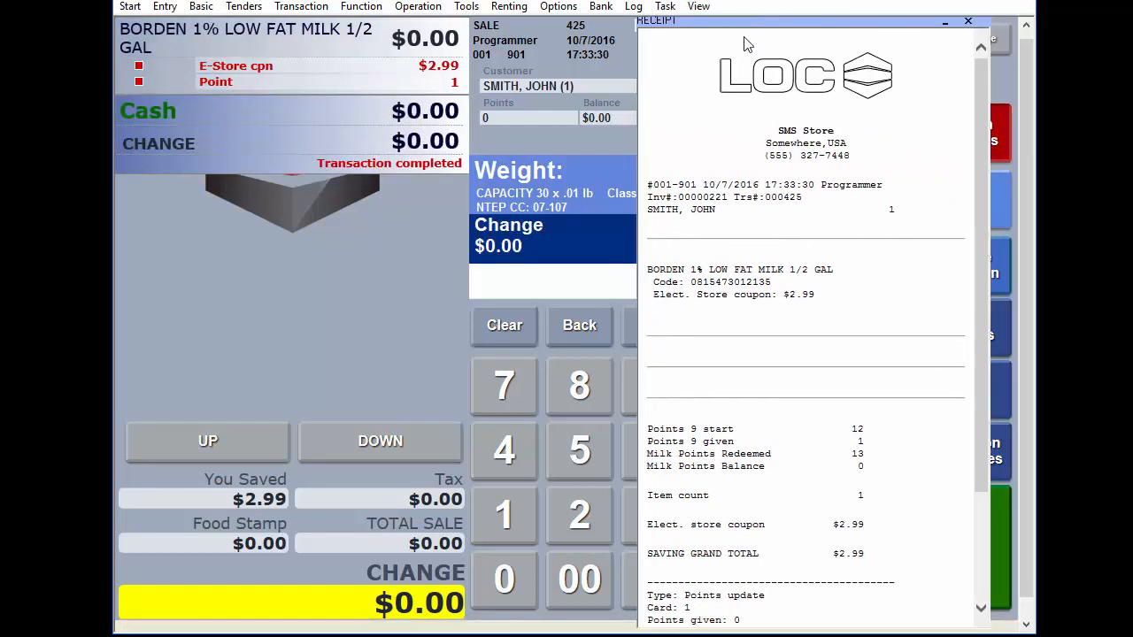